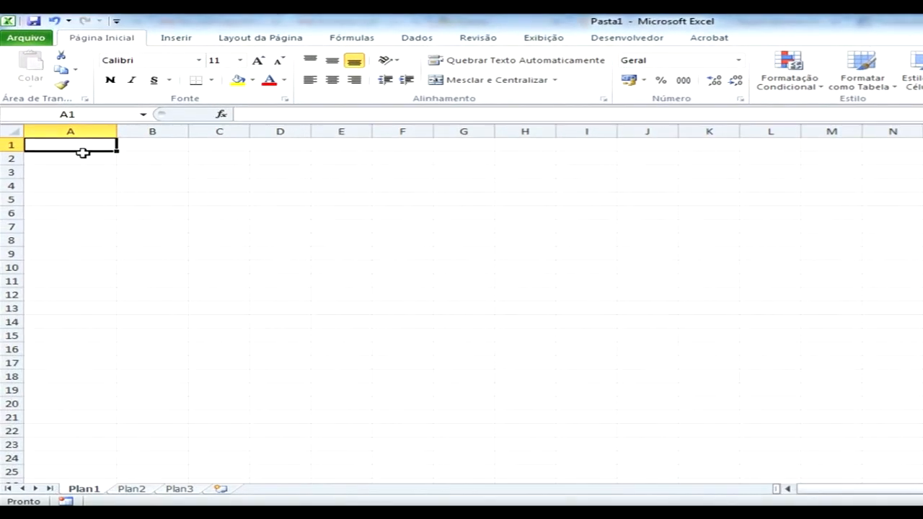
Step: Enter the column headers Seleção, Ano and Técnico in cells A1 to C1
{"action": "left_click", "coordinate": [39, 179]}
{"action": "left_click", "coordinate": [38, 172]}
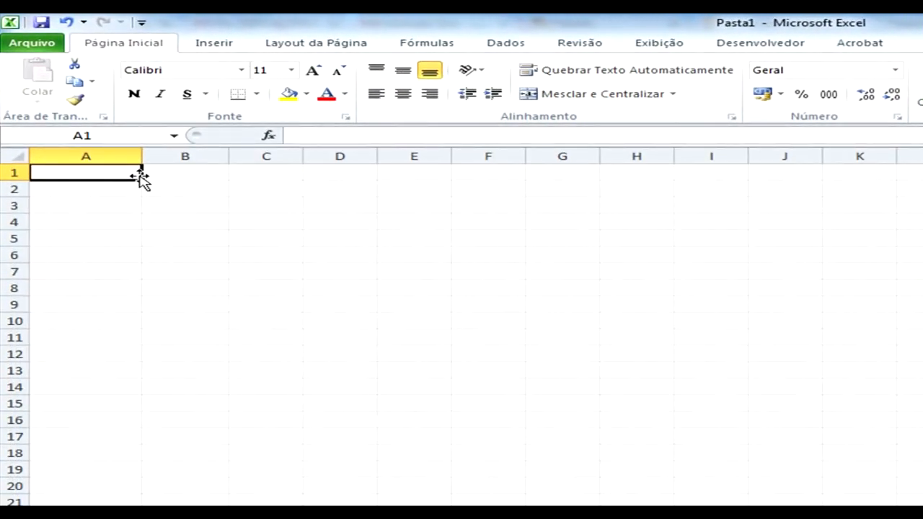
{"action": "type", "text": "Seleção"}
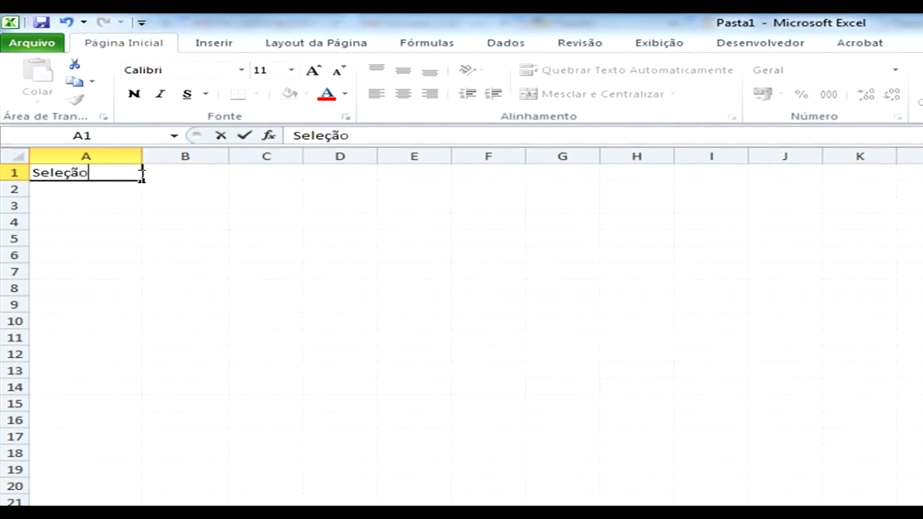
{"action": "key", "text": "Tab"}
{"action": "type", "text": "Ano"}
{"action": "key", "text": "Tab"}
{"action": "type", "text": "Treinador"}
{"action": "key", "text": "BackSpace"}
{"action": "key", "text": "BackSpace"}
{"action": "key", "text": "BackSpace"}
{"action": "key", "text": "BackSpace"}
{"action": "key", "text": "BackSpace"}
{"action": "key", "text": "BackSpace"}
{"action": "key", "text": "BackSpace"}
{"action": "key", "text": "BackSpace"}
{"action": "type", "text": "écnico"}
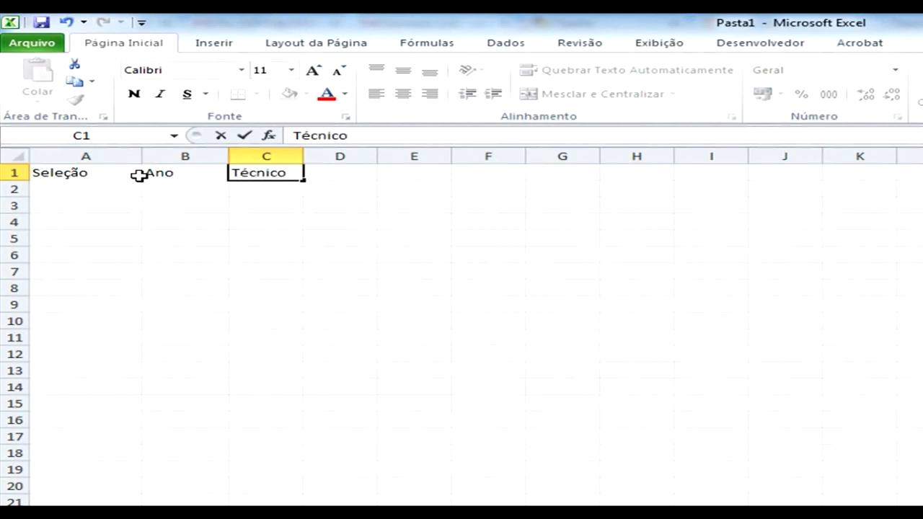
{"action": "key", "text": "Return"}
{"action": "key", "text": "Home"}
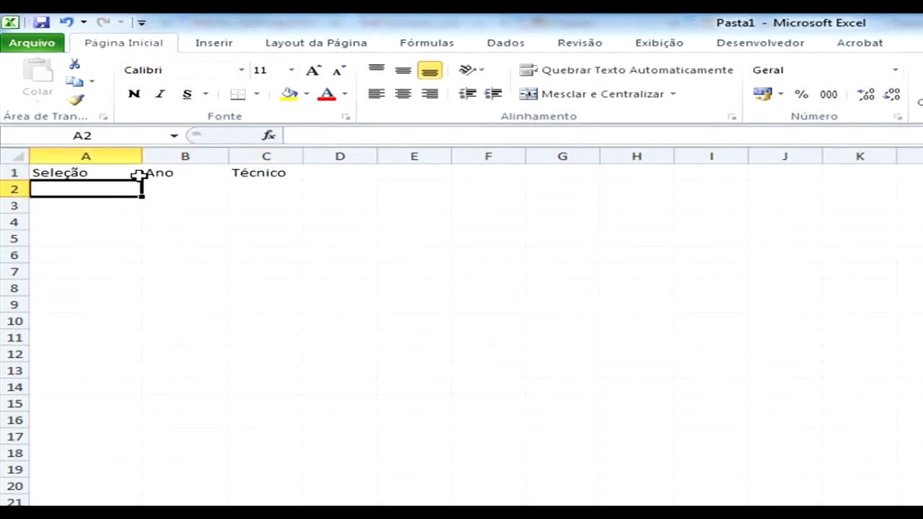
Step: Fill row 2 of the table with Brasil, 2006 and Parreira
{"action": "type", "text": "Brasil"}
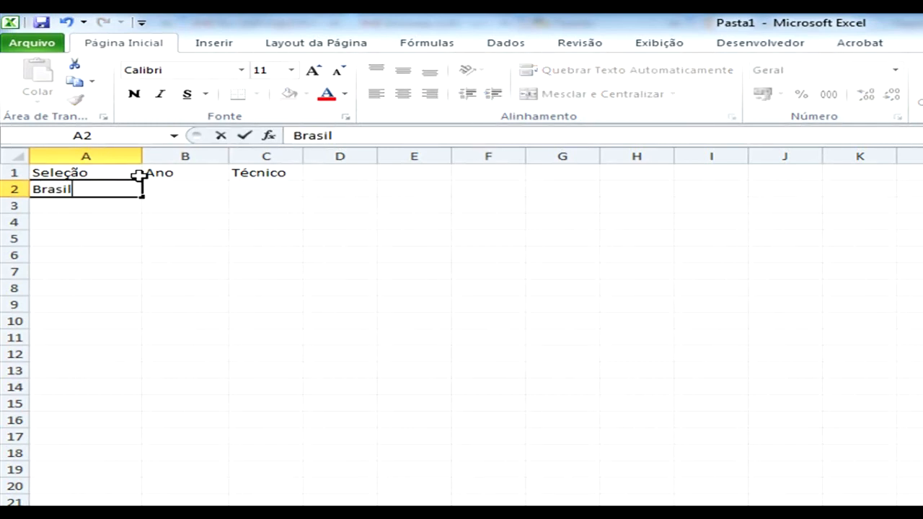
{"action": "key", "text": "Tab"}
{"action": "type", "text": "2006"}
{"action": "key", "text": "Tab"}
{"action": "type", "text": "P"}
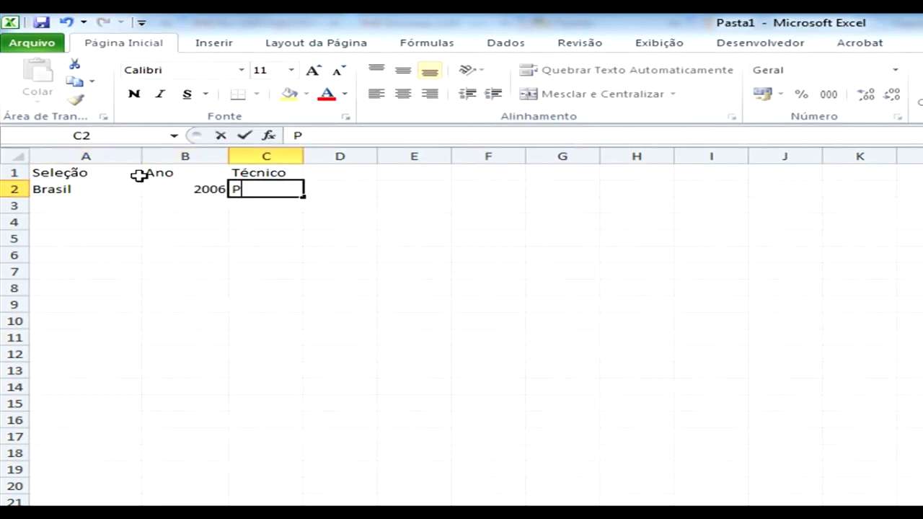
{"action": "type", "text": "arreira"}
{"action": "key", "text": "Return"}
{"action": "key", "text": "Home"}
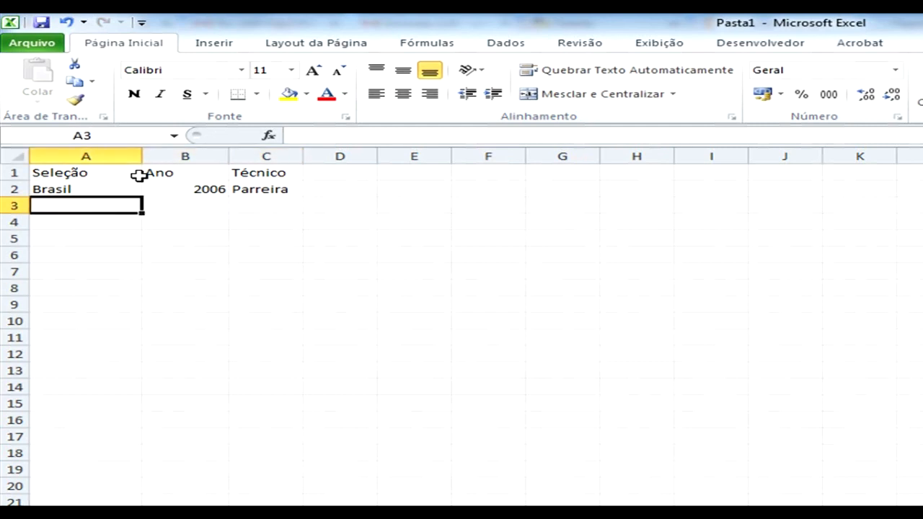
Step: Fill row 3 of the table with Japão, 2006 and Zico
{"action": "type", "text": "Japão"}
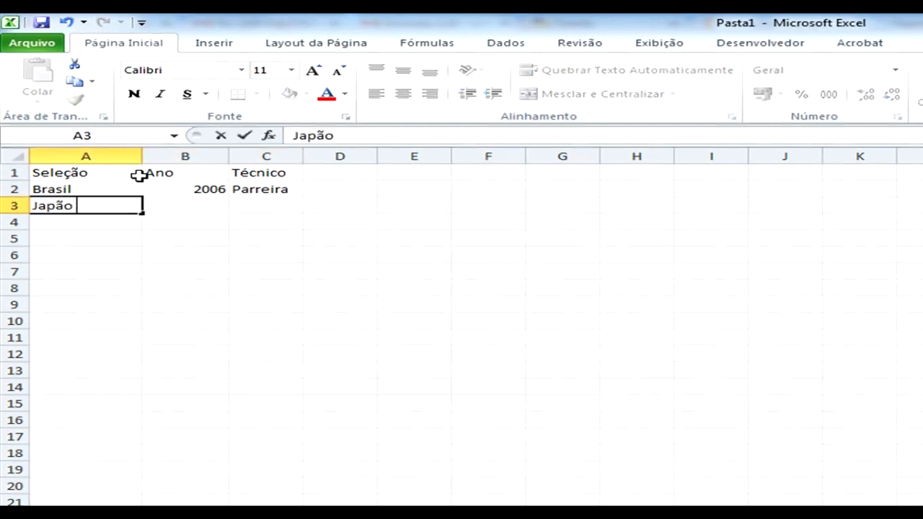
{"action": "key", "text": "Tab"}
{"action": "type", "text": "2"}
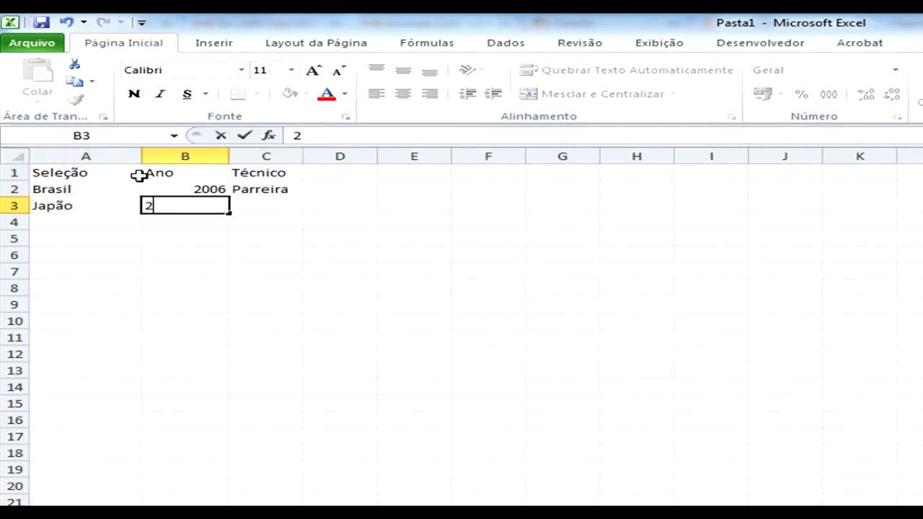
{"action": "type", "text": "006"}
{"action": "key", "text": "Tab"}
{"action": "type", "text": "ZIC"}
{"action": "key", "text": "BackSpace"}
{"action": "key", "text": "BackSpace"}
{"action": "type", "text": "ico"}
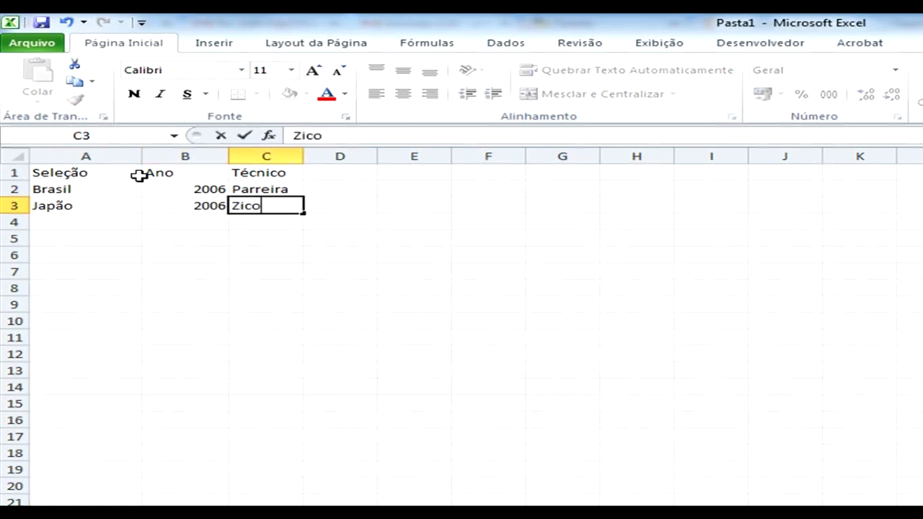
{"action": "key", "text": "Return"}
{"action": "key", "text": "Home"}
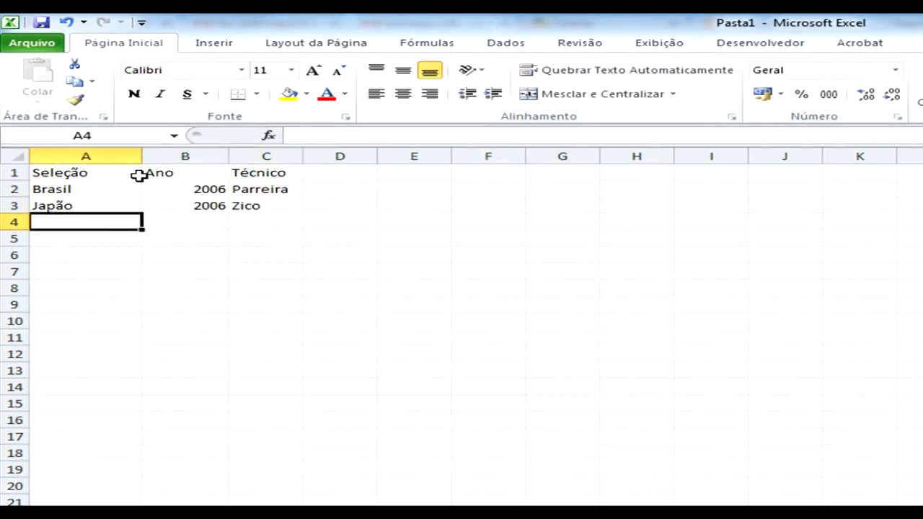
Step: Fill row 4 of the table with Portugal, 2006 and Felipão
{"action": "type", "text": "Portugal"}
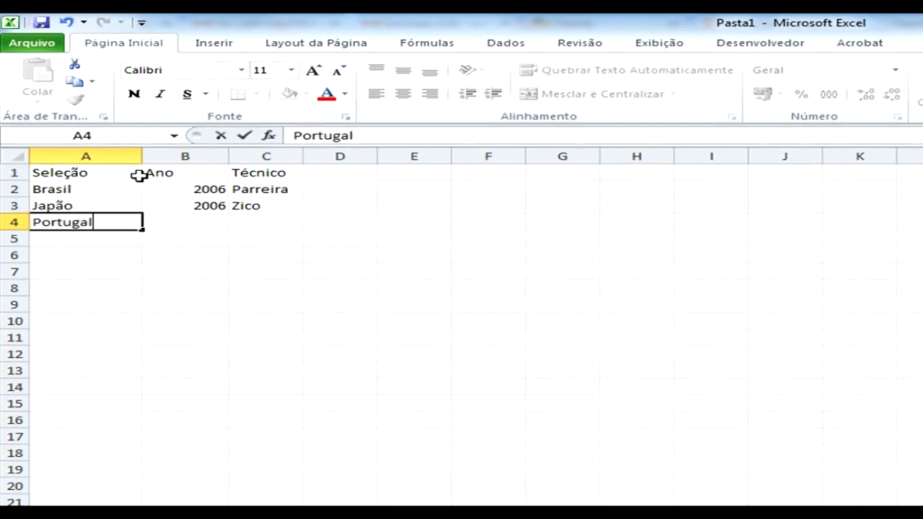
{"action": "key", "text": "Tab"}
{"action": "type", "text": "2006"}
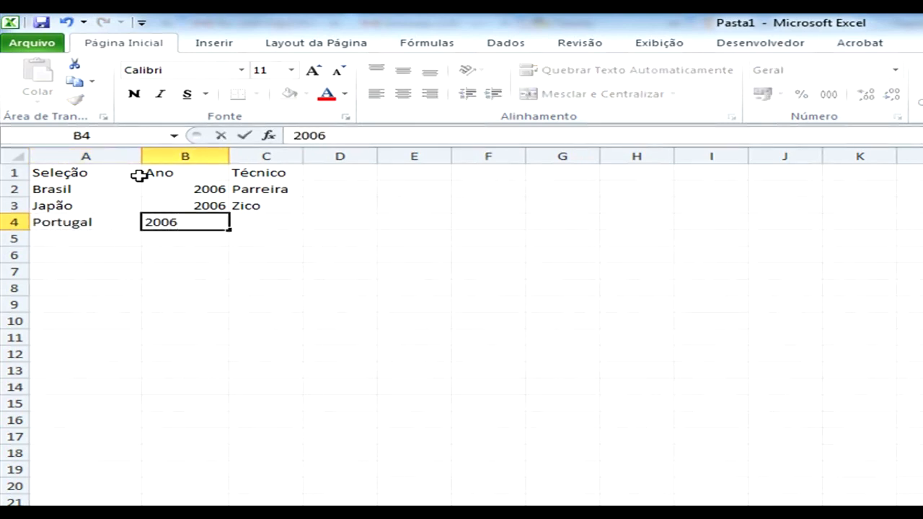
{"action": "key", "text": "Tab"}
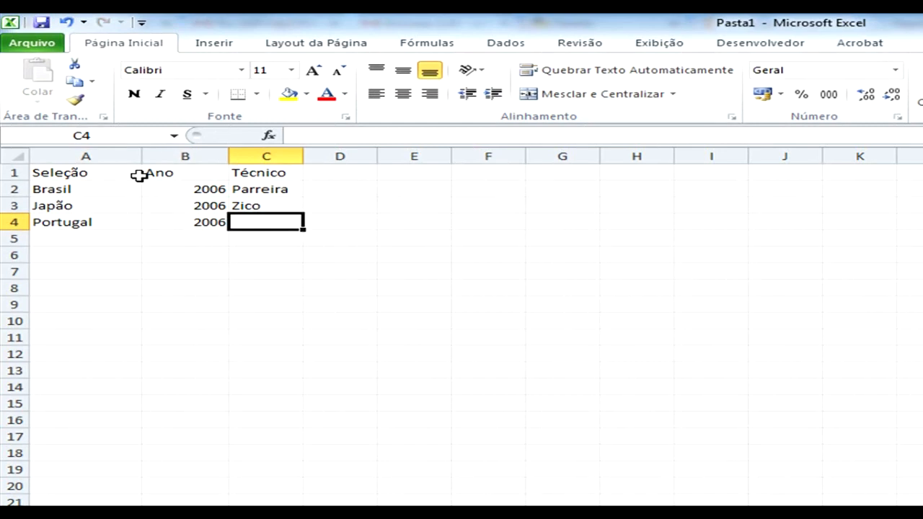
{"action": "type", "text": "Felipão"}
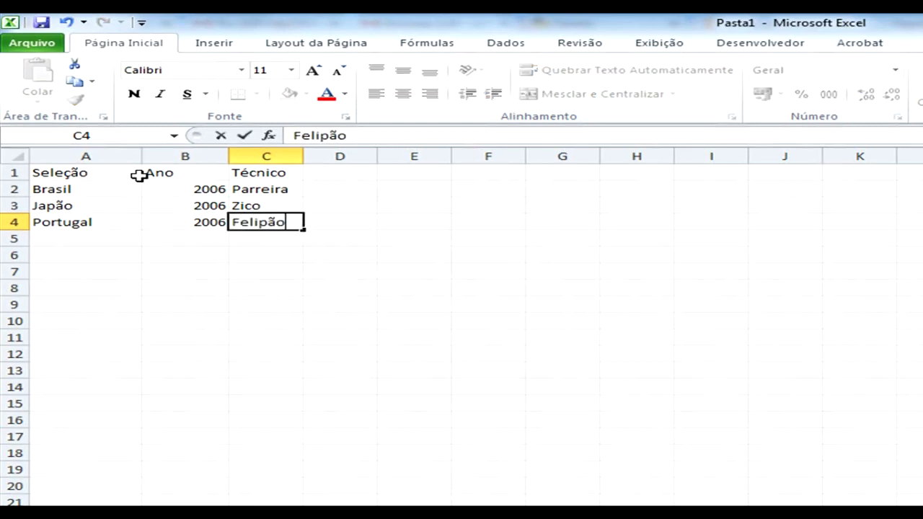
{"action": "key", "text": "Return"}
{"action": "key", "text": "Left"}
Step: Fill row 5 of the table with Brasil, 2011 and Mano
{"action": "type", "text": "Brasil"}
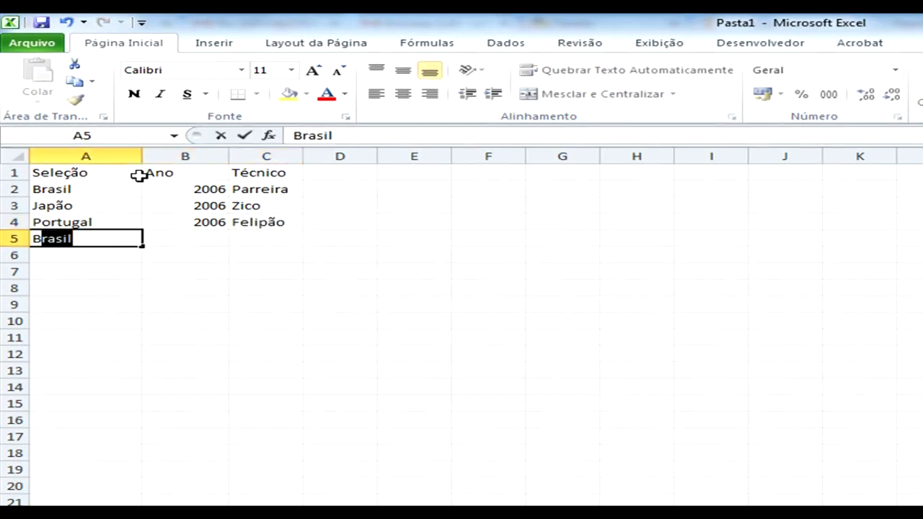
{"action": "key", "text": "Tab"}
{"action": "type", "text": "2012"}
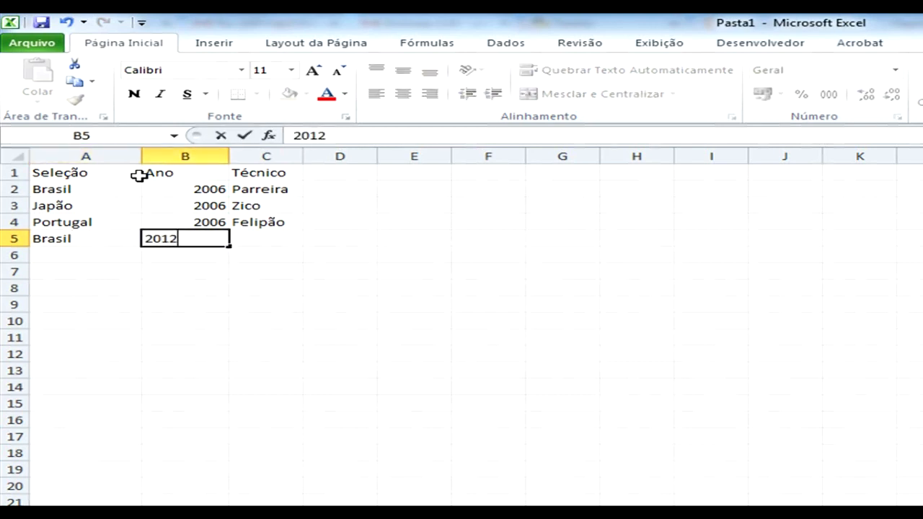
{"action": "key", "text": "BackSpace"}
{"action": "type", "text": "12"}
{"action": "key", "text": "Tab"}
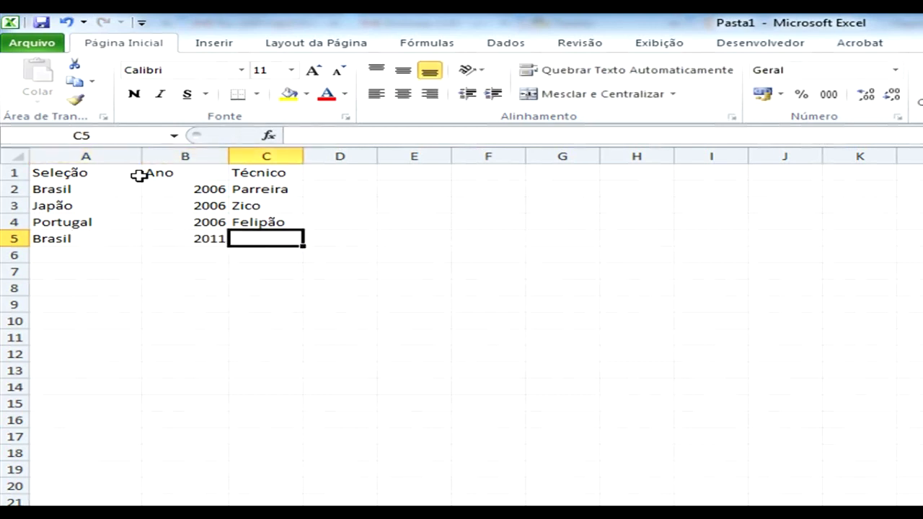
{"action": "type", "text": "Mano"}
{"action": "key", "text": "Return"}
{"action": "key", "text": "Left"}
{"action": "key", "text": "Left"}
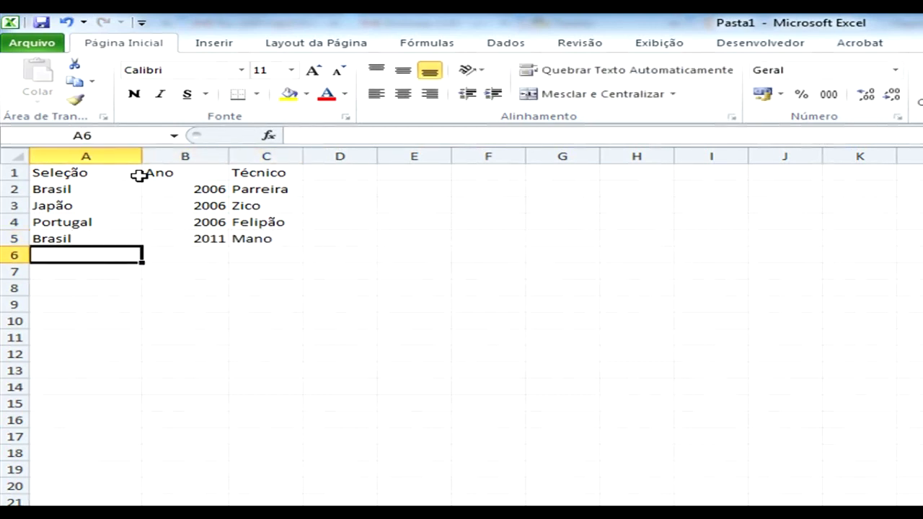
Step: Fill row 6 of the table with Brasil, 2013 and Felipão
{"action": "type", "text": "Brasil"}
{"action": "key", "text": "Tab"}
{"action": "type", "text": "2013"}
{"action": "key", "text": "Tab"}
{"action": "type", "text": "Felip"}
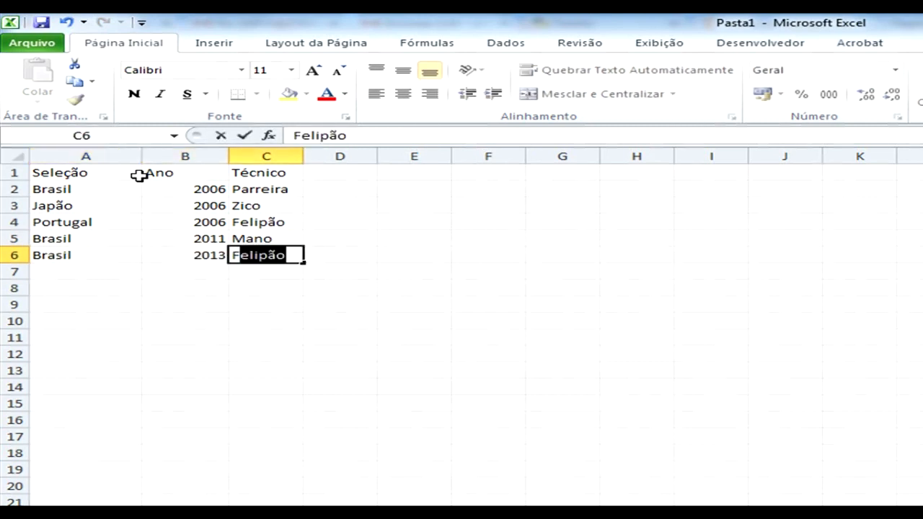
{"action": "key", "text": "Return"}
{"action": "key", "text": "Left"}
{"action": "key", "text": "Left"}
Step: Fill row 7 of the table with Brasil, 2015 and Dunga
{"action": "type", "text": "Brasil"}
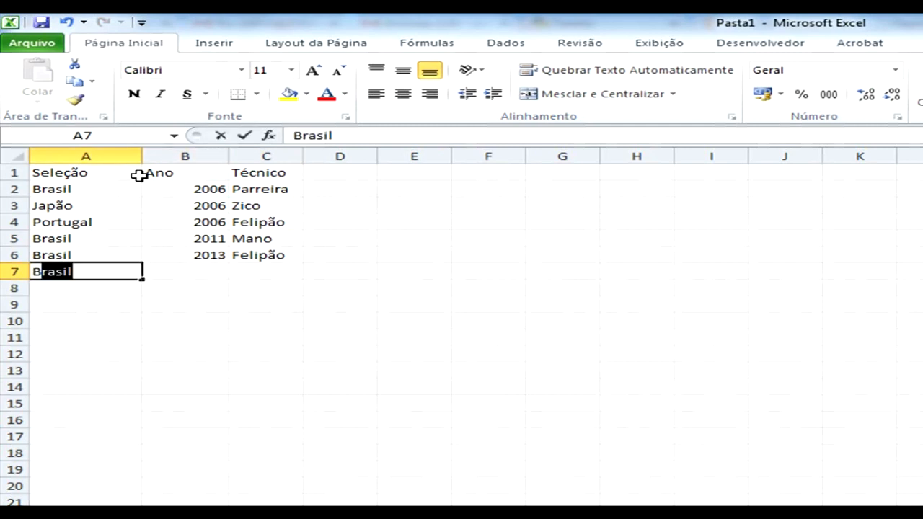
{"action": "key", "text": "Return"}
{"action": "key", "text": "Up"}
{"action": "key", "text": "Right"}
{"action": "type", "text": "205"}
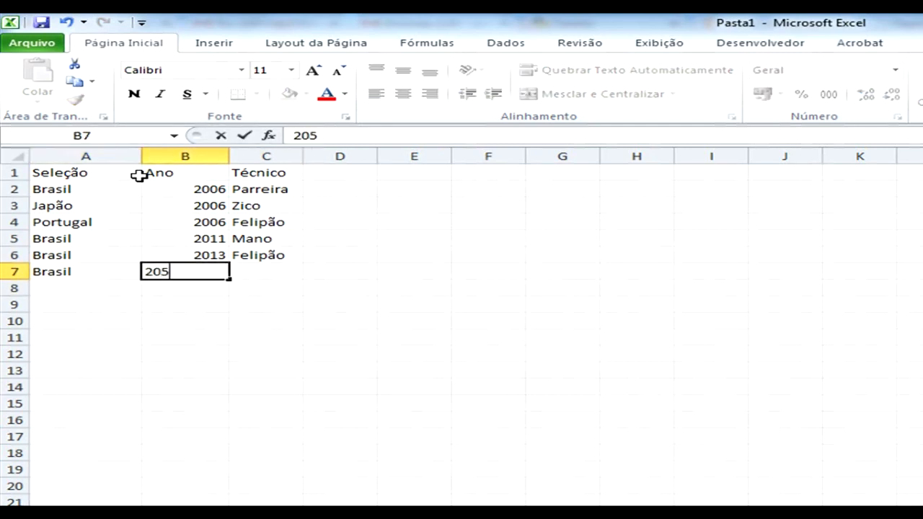
{"action": "key", "text": "BackSpace"}
{"action": "type", "text": "15"}
{"action": "key", "text": "Tab"}
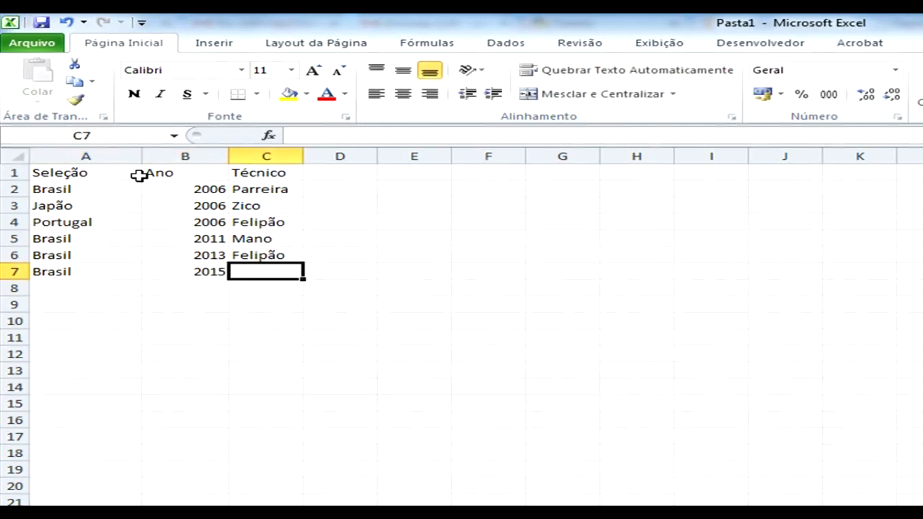
{"action": "type", "text": "Dunga"}
{"action": "key", "text": "Return"}
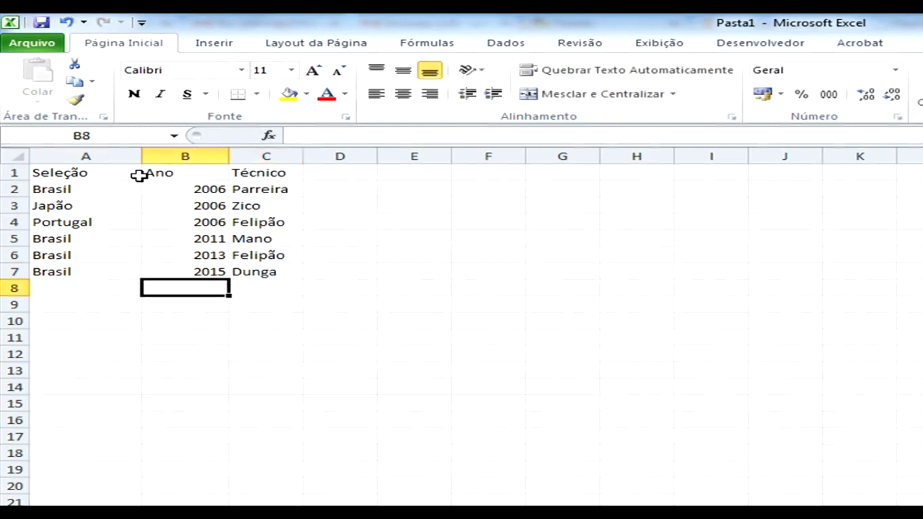
Step: Start a search block below the table with Pesquisa in A9 and Seleção in A10
{"action": "key", "text": "Left"}
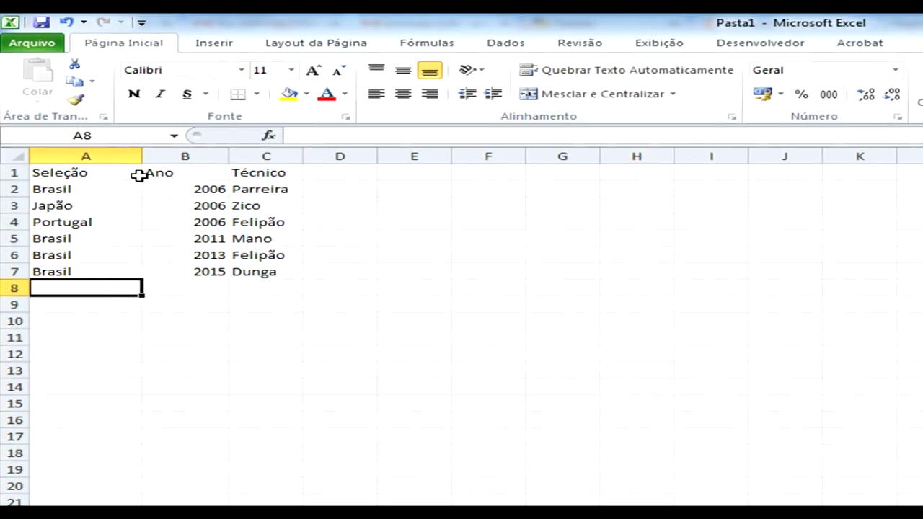
{"action": "key", "text": "Down"}
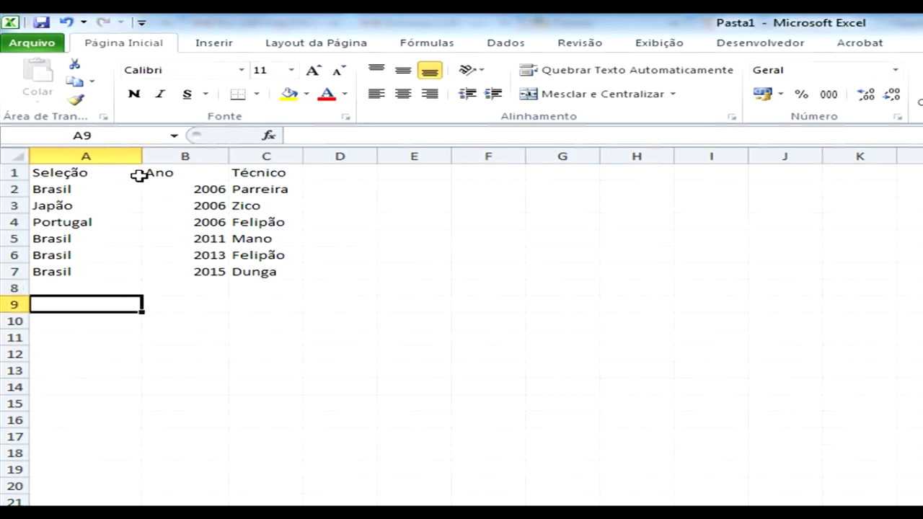
{"action": "type", "text": "Seleção"}
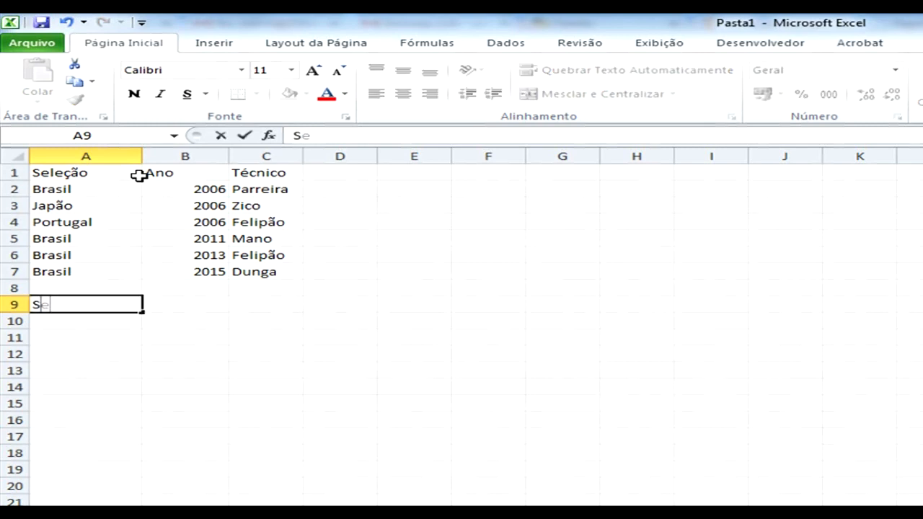
{"action": "key", "text": "BackSpace"}
{"action": "key", "text": "BackSpace"}
{"action": "key", "text": "BackSpace"}
{"action": "key", "text": "BackSpace"}
{"action": "key", "text": "BackSpace"}
{"action": "key", "text": "BackSpace"}
{"action": "key", "text": "BackSpace"}
{"action": "type", "text": "Pesquisa"}
{"action": "key", "text": "Return"}
{"action": "type", "text": "Seleção"}
{"action": "key", "text": "Return"}
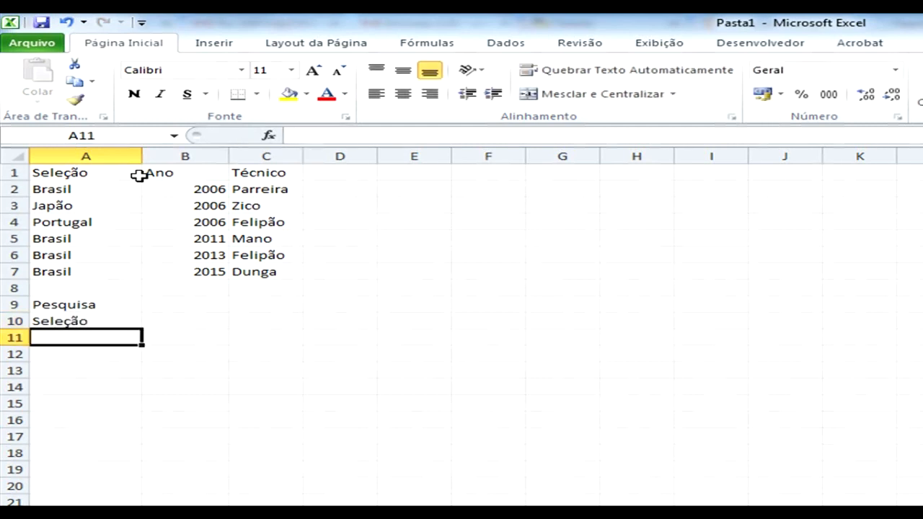
Step: Enter the label "Informe o ano" in cell A11
{"action": "type", "text": "A"}
{"action": "key", "text": "BackSpace"}
{"action": "type", "text": "I"}
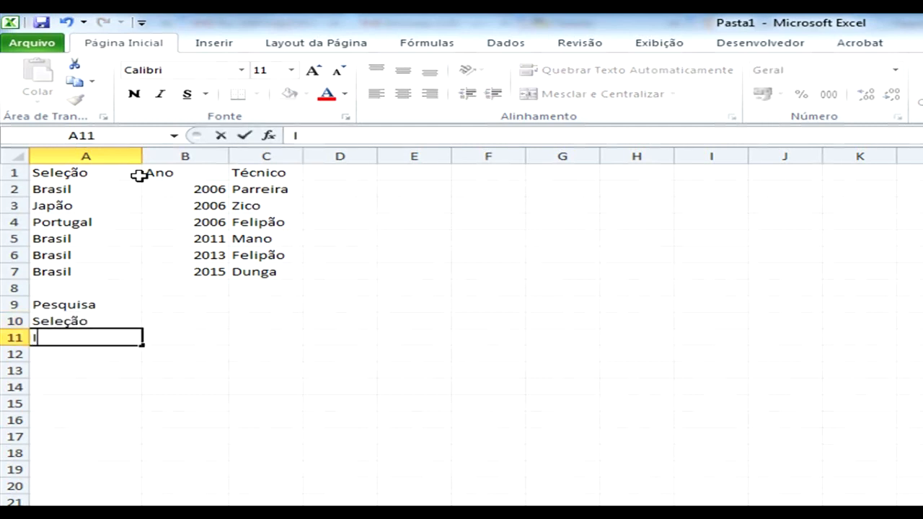
{"action": "type", "text": "nforme o ano"}
{"action": "key", "text": "Up"}
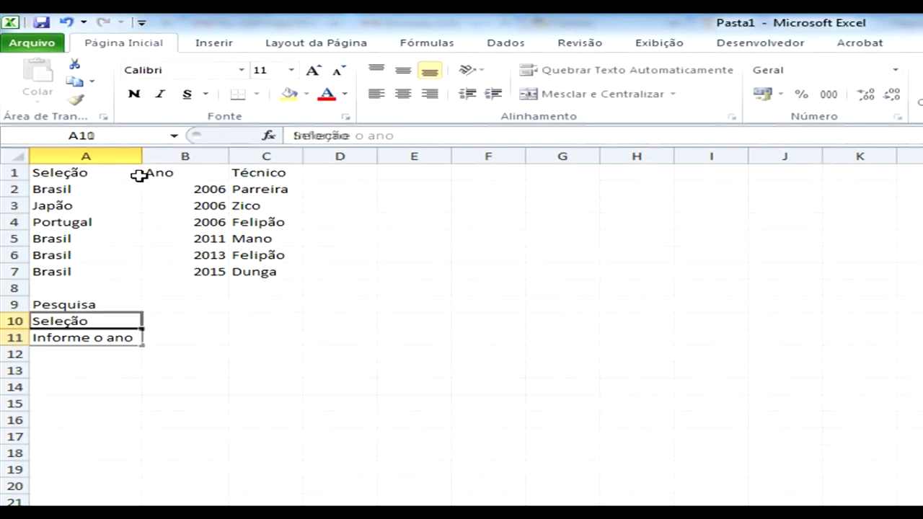
Step: Extend the label in cell A10 to read "Informe a Seleção"
{"action": "key", "text": "F2"}
{"action": "key", "text": "Home"}
{"action": "type", "text": "Informe"}
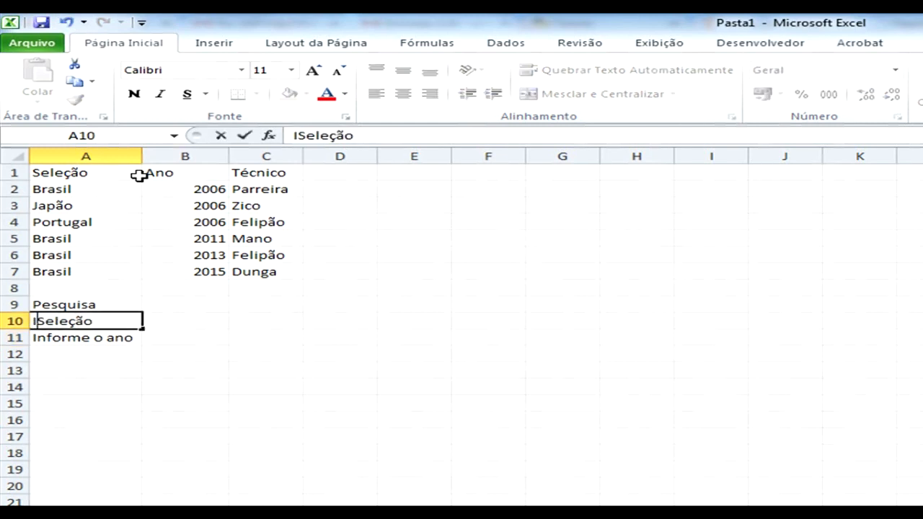
{"action": "type", "text": " a"}
{"action": "key", "text": "Return"}
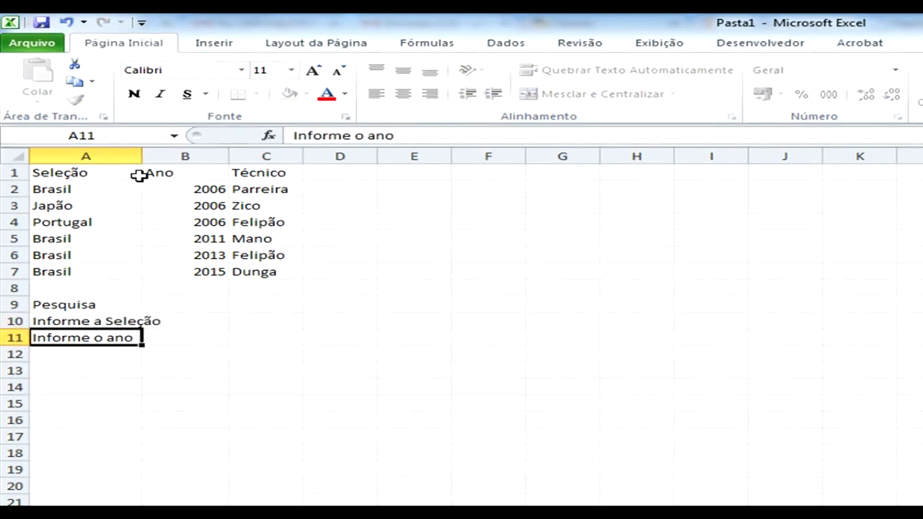
Step: Enter the label Treinador in cell A12 and widen column A so the search labels fit
{"action": "key", "text": "Return"}
{"action": "type", "text": "R"}
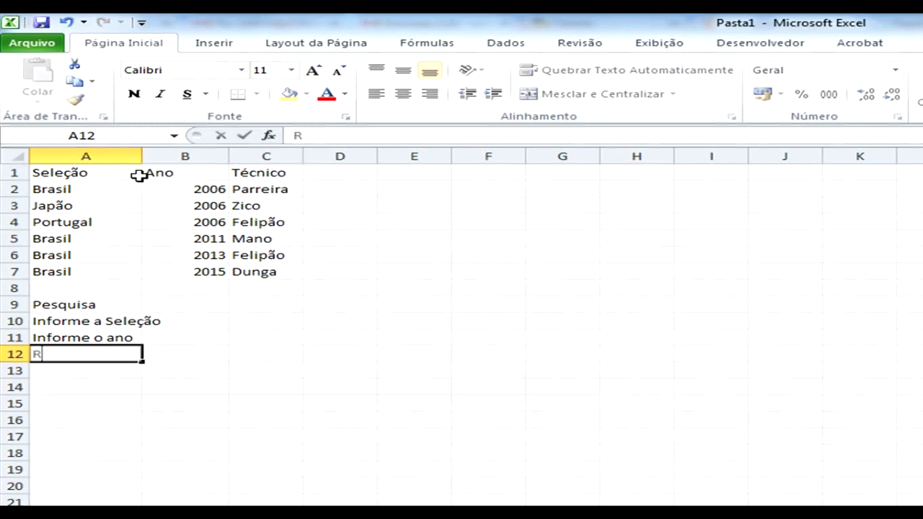
{"action": "key", "text": "BackSpace"}
{"action": "type", "text": "tR"}
{"action": "key", "text": "BackSpace"}
{"action": "key", "text": "BackSpace"}
{"action": "type", "text": "Treinador"}
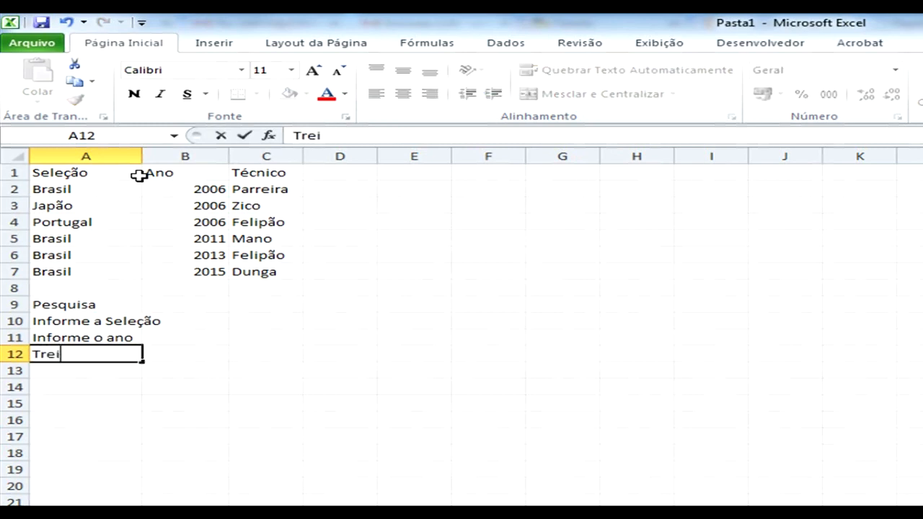
{"action": "key", "text": "Return"}
{"action": "left_click_drag", "start_coordinate": [142, 157], "coordinate": [176, 156]}
{"action": "left_click", "coordinate": [220, 321]}
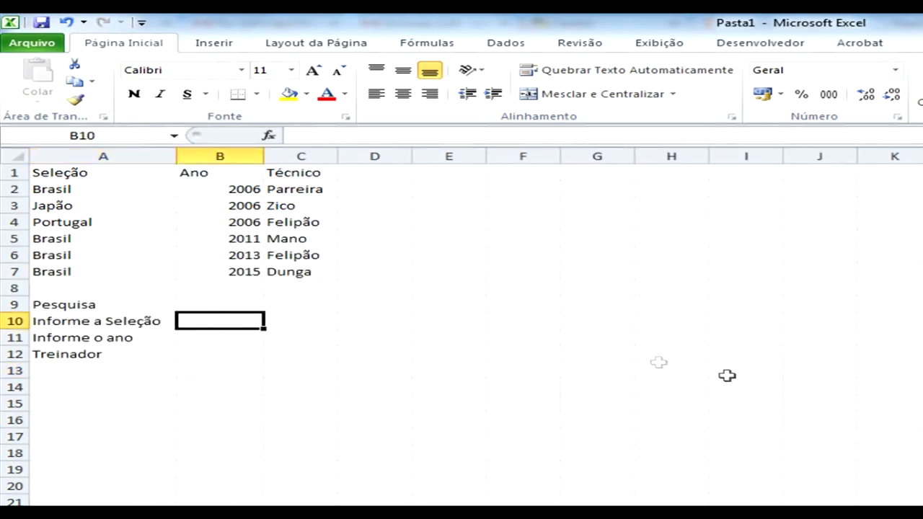
Step: Enter Brasil as the search team in cell B10 and 2006 as the search year in B11
{"action": "type", "text": "Brasil"}
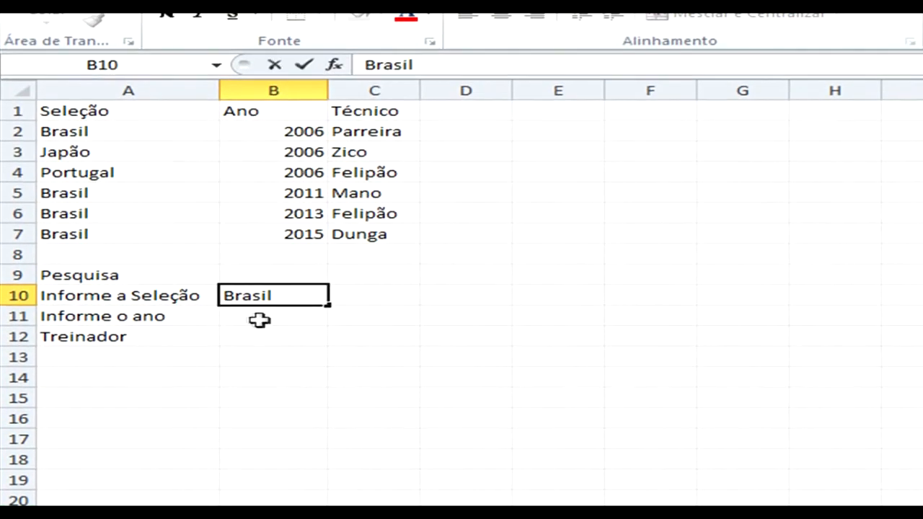
{"action": "key", "text": "Return"}
{"action": "type", "text": "200"}
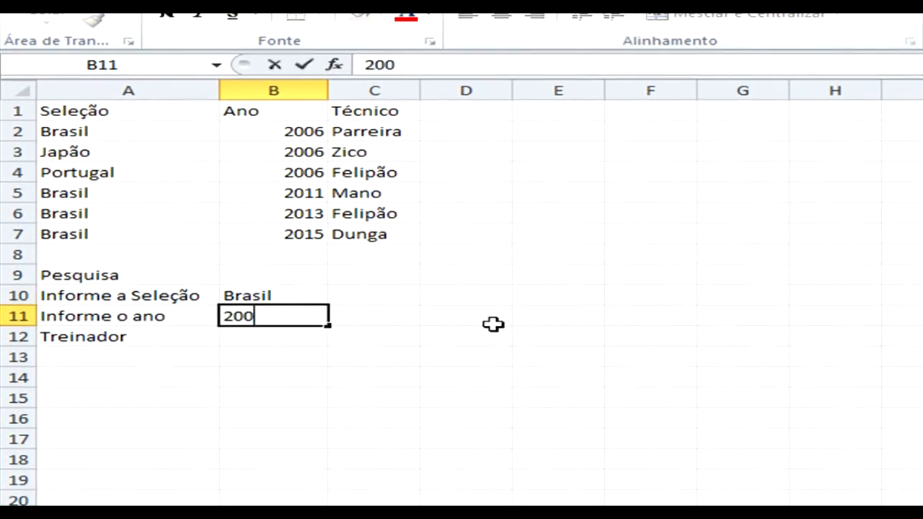
{"action": "type", "text": "6"}
{"action": "key", "text": "Return"}
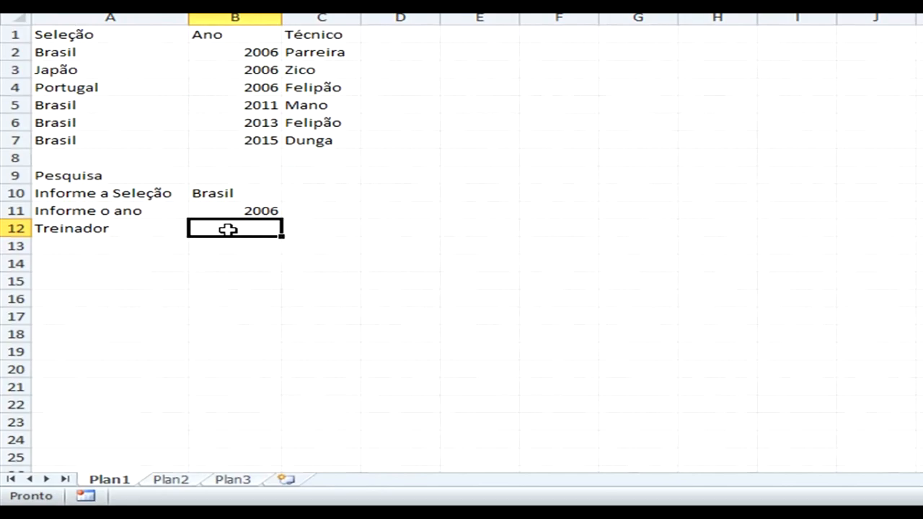
Step: Start a PROCV formula in cell B12 with the combined team and year B10&B11 as the lookup value
{"action": "type", "text": "=procv"}
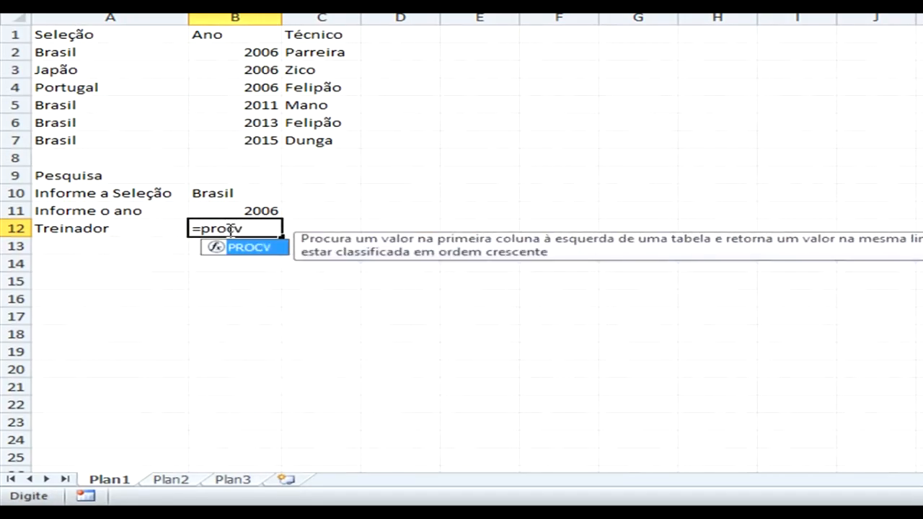
{"action": "type", "text": "("}
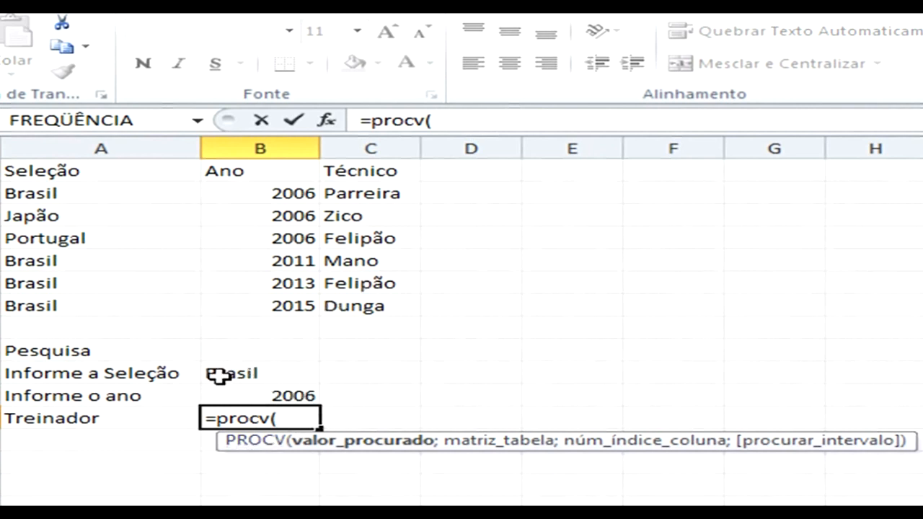
{"action": "left_click", "coordinate": [256, 375]}
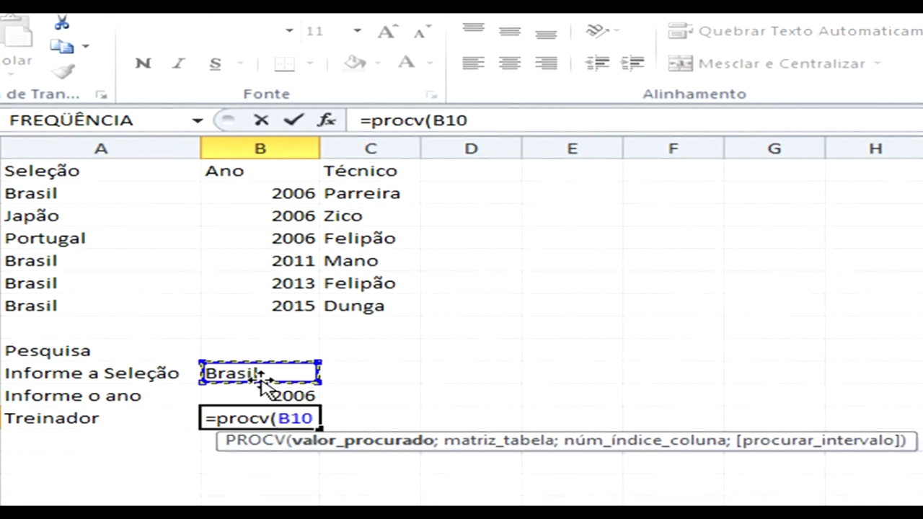
{"action": "type", "text": "&"}
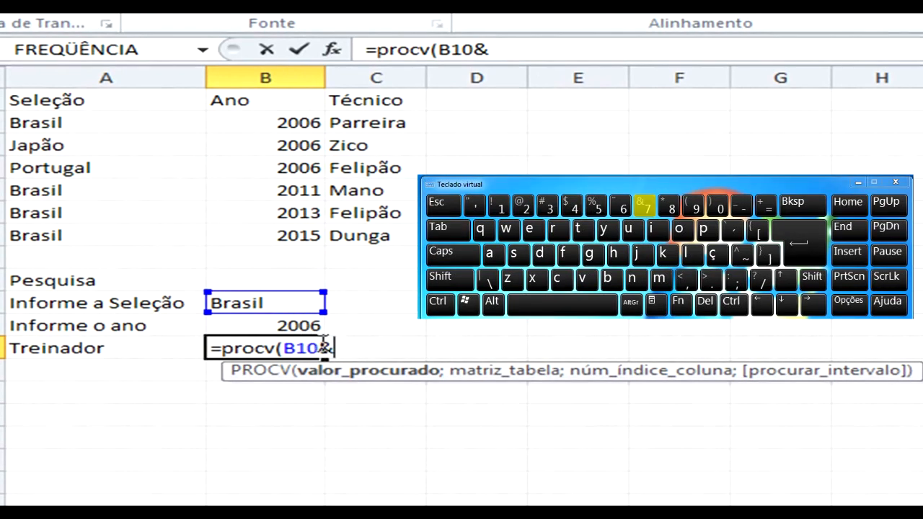
{"action": "left_click", "coordinate": [290, 325]}
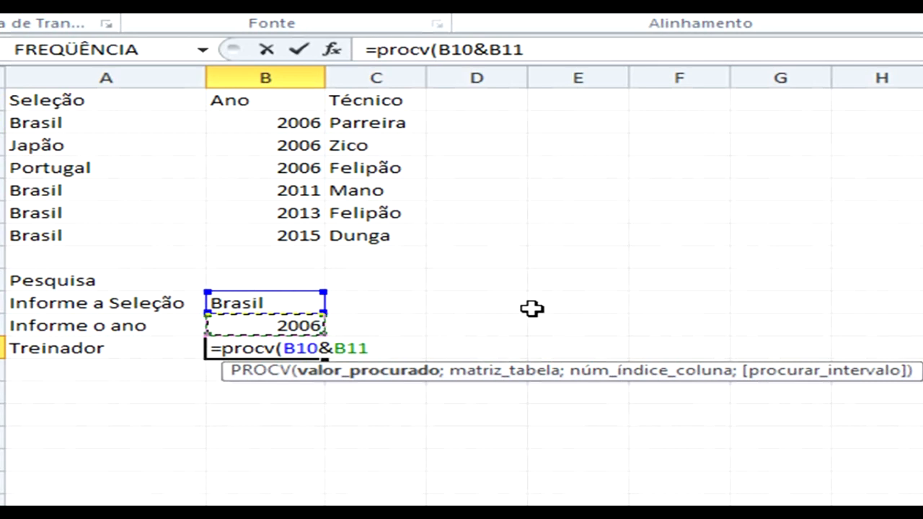
{"action": "type", "text": ";"}
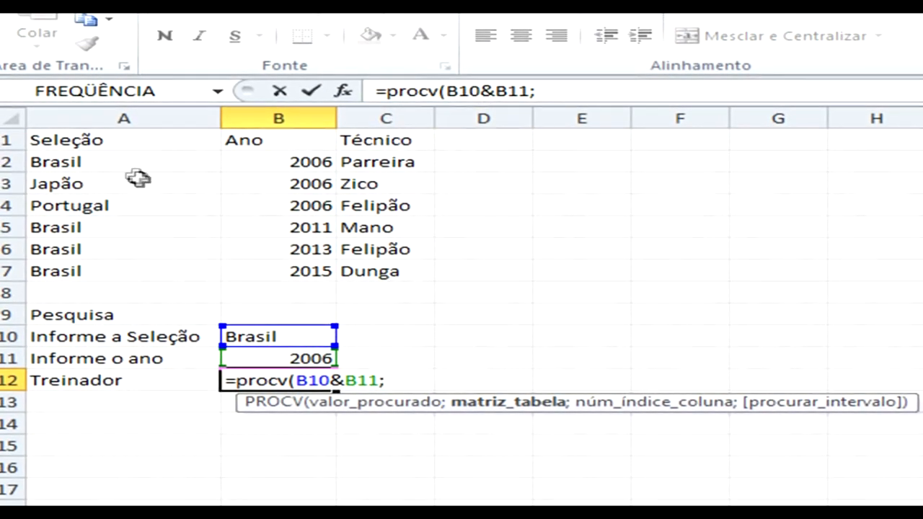
Step: Give the PROCV formula the combined table ranges A2:C7&B2:D7 as its lookup table
{"action": "left_click_drag", "start_coordinate": [120, 160], "coordinate": [383, 271]}
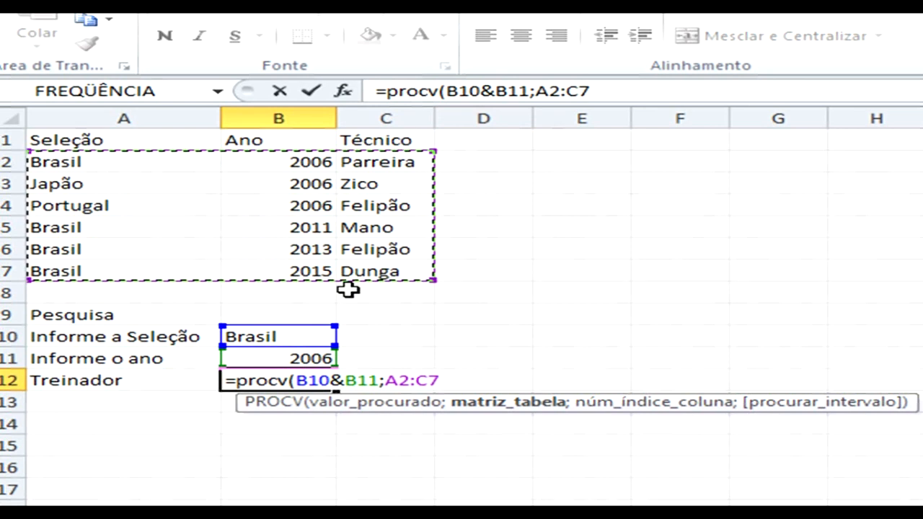
{"action": "type", "text": "&"}
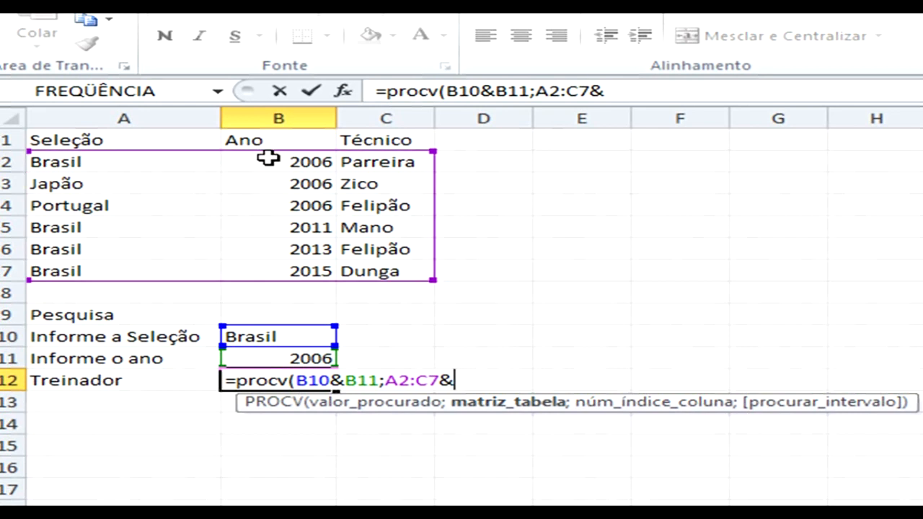
{"action": "left_click_drag", "start_coordinate": [274, 160], "coordinate": [471, 281]}
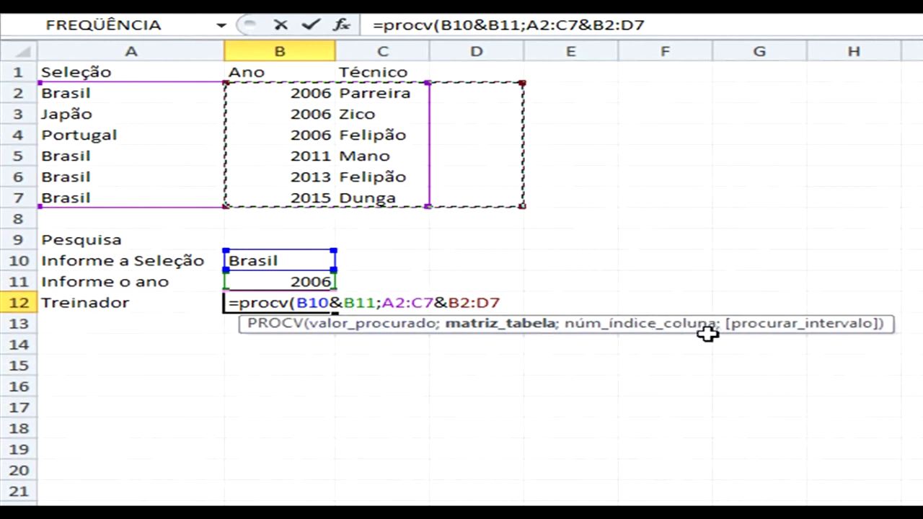
Step: Finish the PROCV formula with column index 3 and FALSO for an exact match
{"action": "type", "text": ";3"}
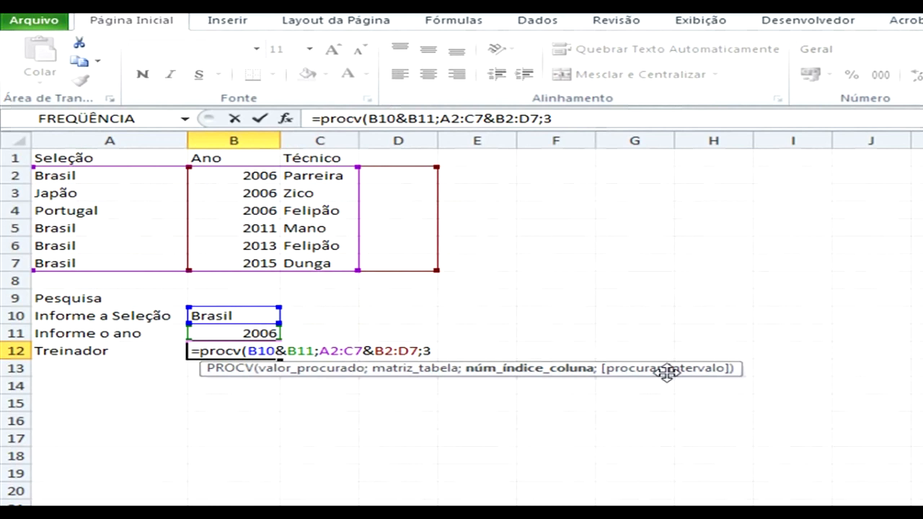
{"action": "type", "text": ";"}
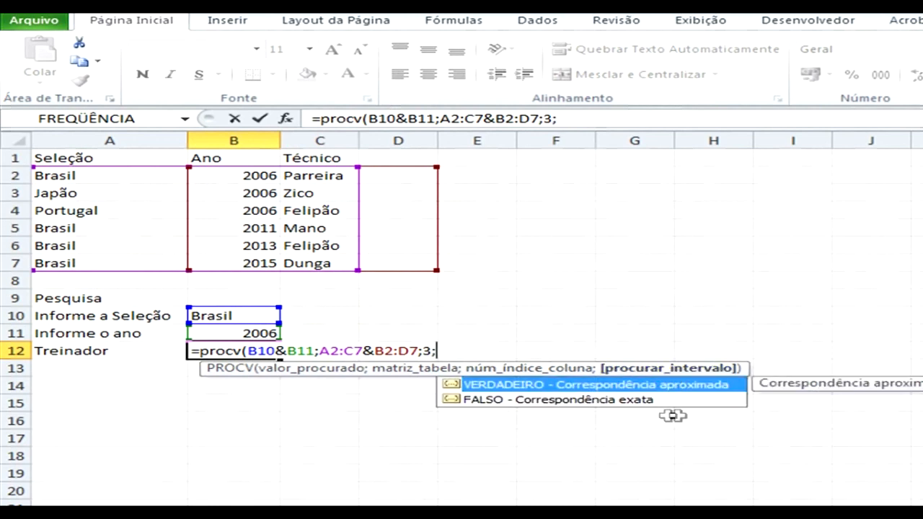
{"action": "double_click", "coordinate": [664, 405]}
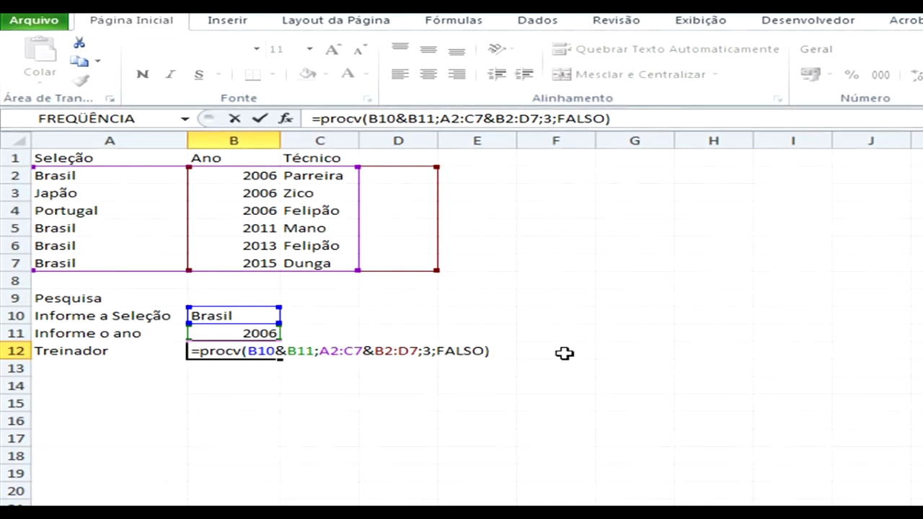
{"action": "key", "text": "Return"}
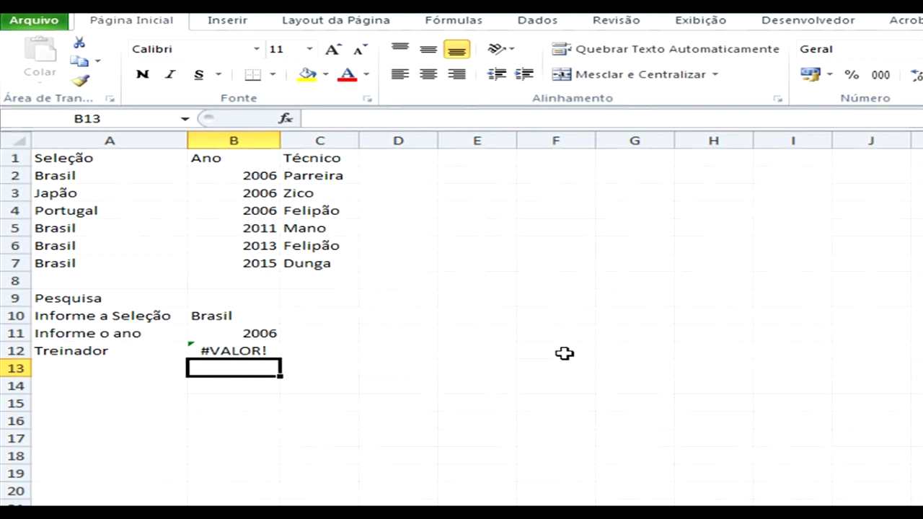
Step: Reopen the PROCV formula in cell B12 and enter it as an array formula
{"action": "left_click", "coordinate": [227, 352]}
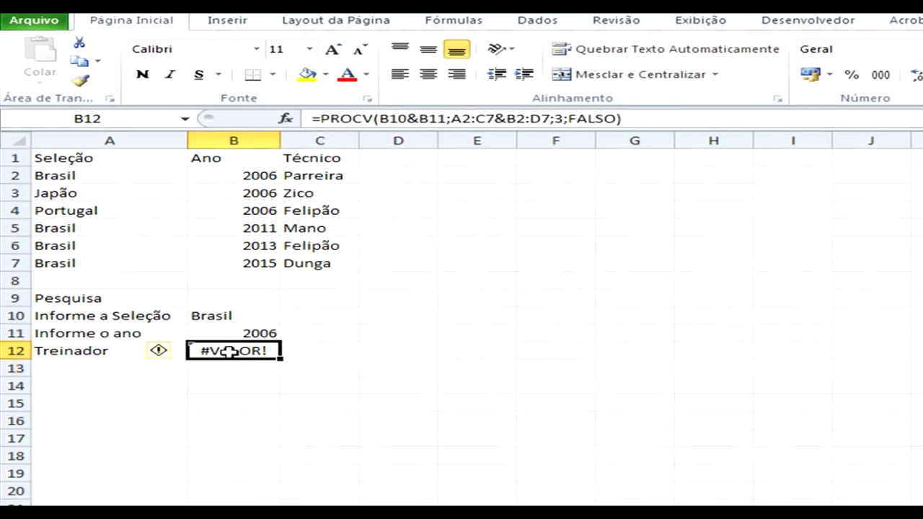
{"action": "left_click", "coordinate": [671, 119]}
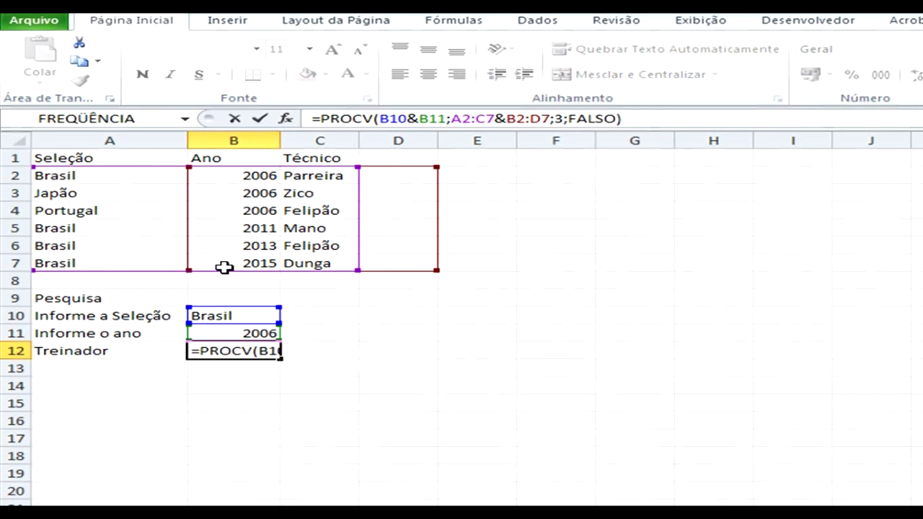
{"action": "double_click", "coordinate": [234, 349]}
{"action": "left_click", "coordinate": [511, 350]}
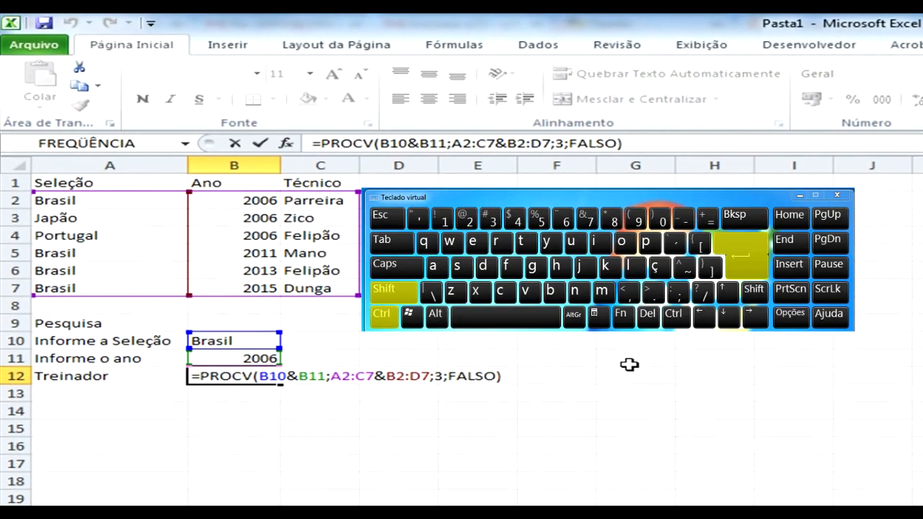
{"action": "key", "text": "ctrl+shift+Return"}
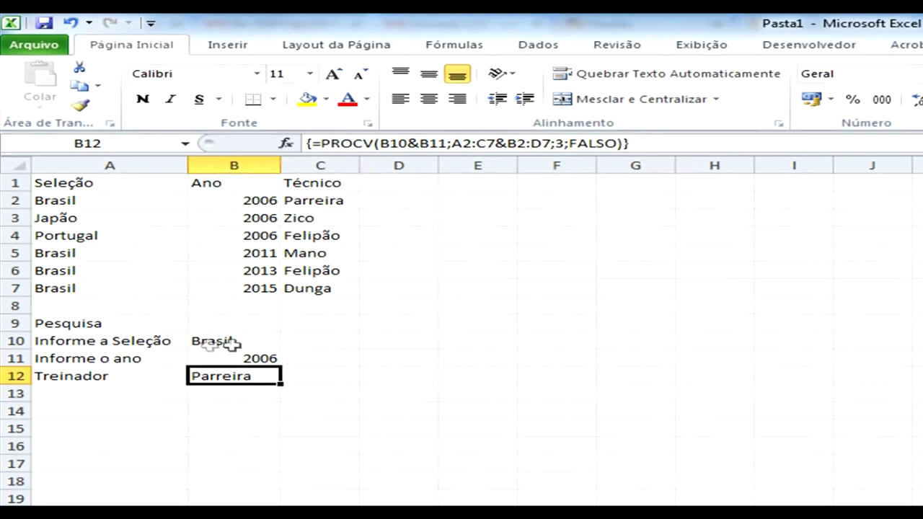
Step: Test the coach lookup for Brasil by setting the year in B11 to 2015 and to 2013
{"action": "left_click", "coordinate": [250, 358]}
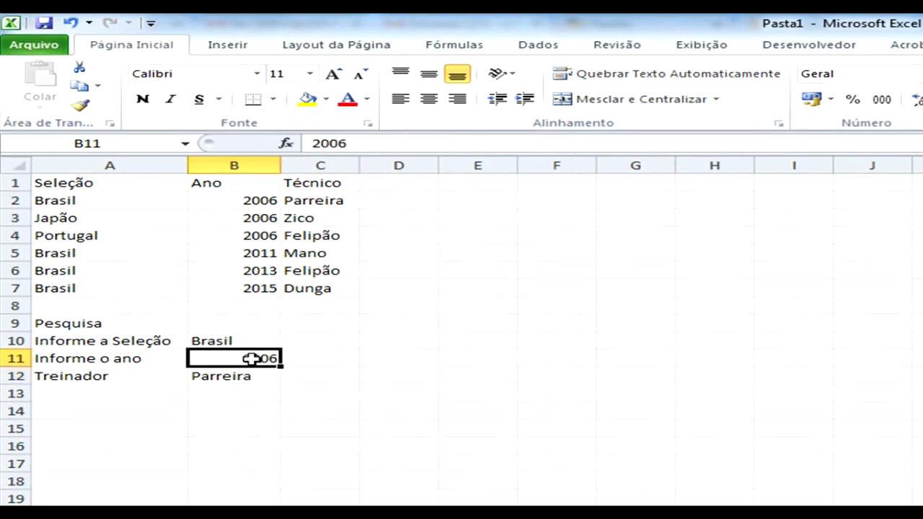
{"action": "type", "text": "2"}
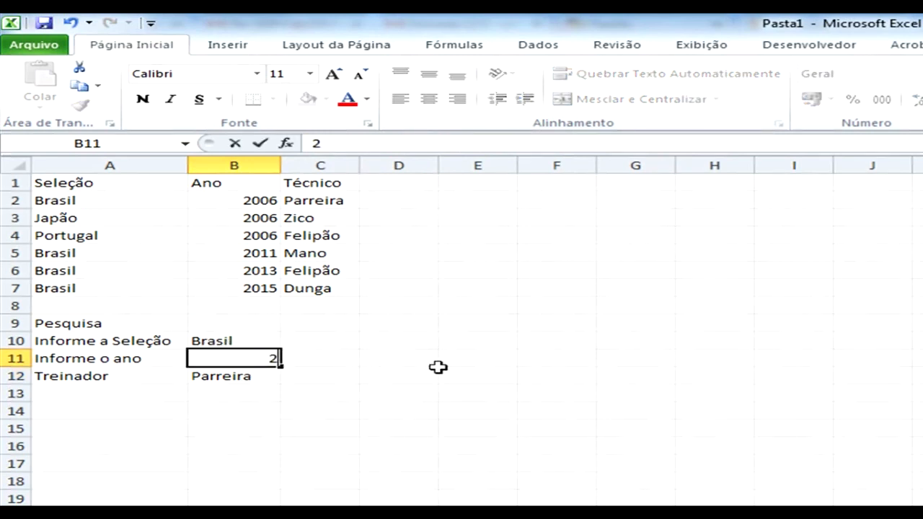
{"action": "key", "text": "Return"}
{"action": "key", "text": "Up"}
{"action": "type", "text": "20"}
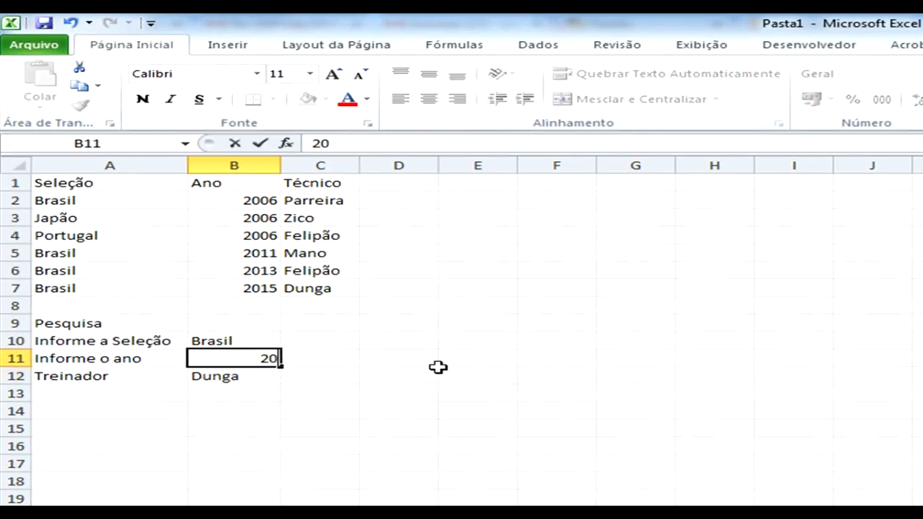
{"action": "type", "text": "13"}
{"action": "key", "text": "Return"}
{"action": "key", "text": "Up"}
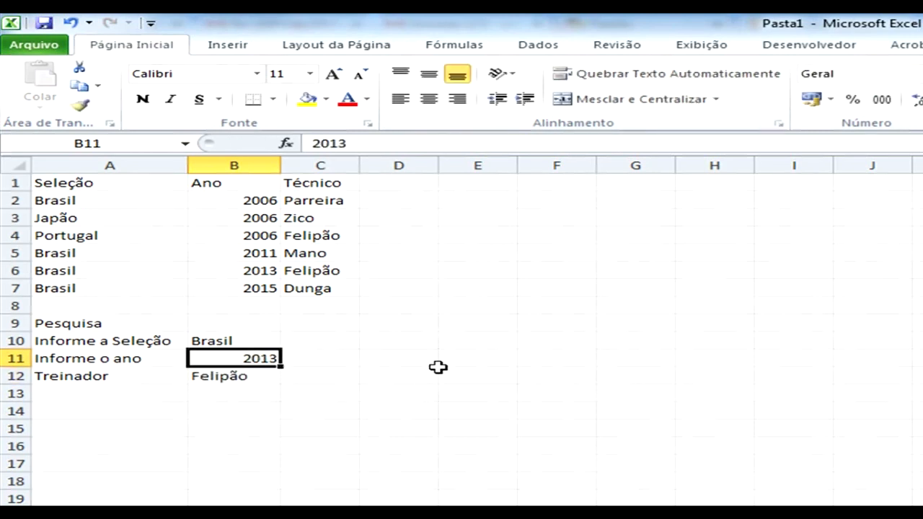
Step: Set the search year in B11 to 2006 and the search team in B10 to Japão
{"action": "type", "text": "20"}
{"action": "key", "text": "Return"}
{"action": "key", "text": "Up"}
{"action": "key", "text": "Up"}
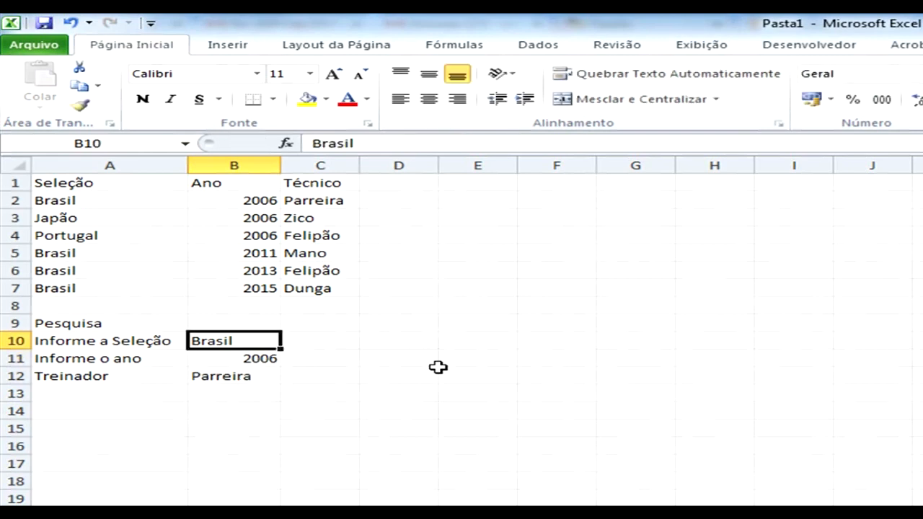
{"action": "type", "text": "Japão"}
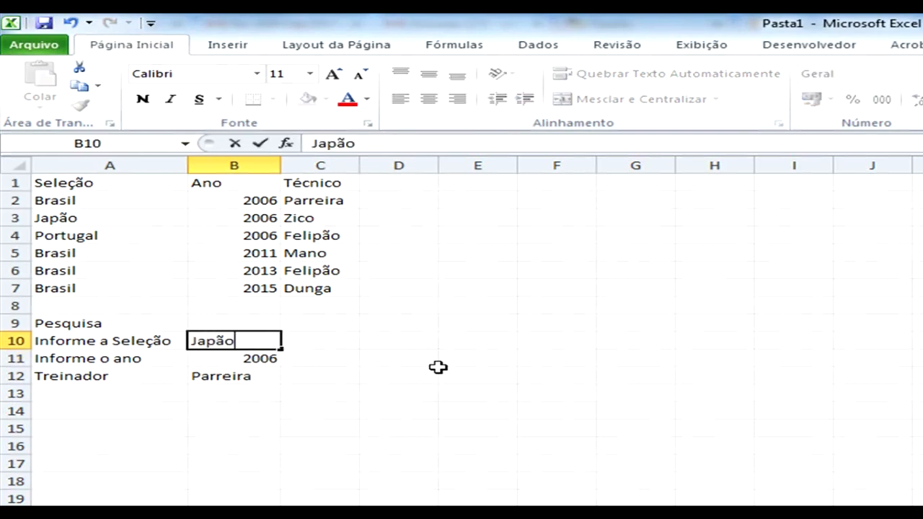
{"action": "key", "text": "Return"}
{"action": "key", "text": "Up"}
{"action": "key", "text": "Down"}
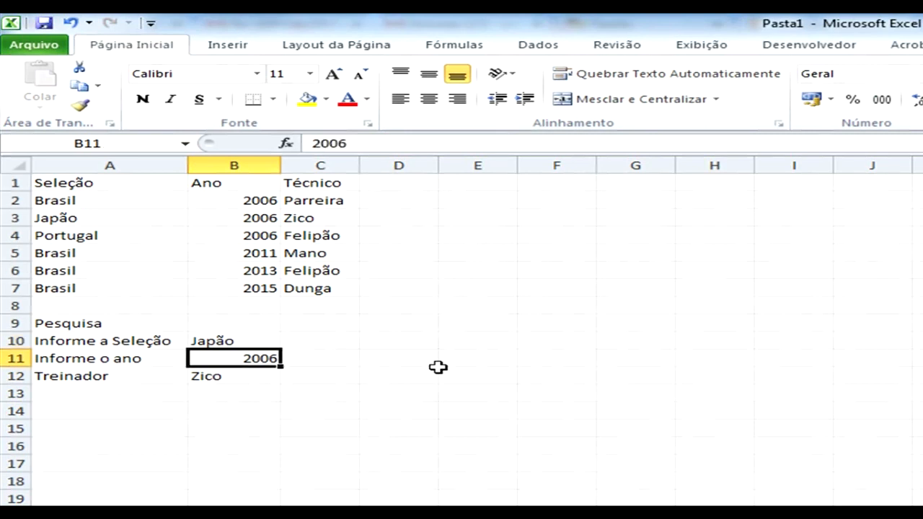
{"action": "left_click", "coordinate": [336, 353]}
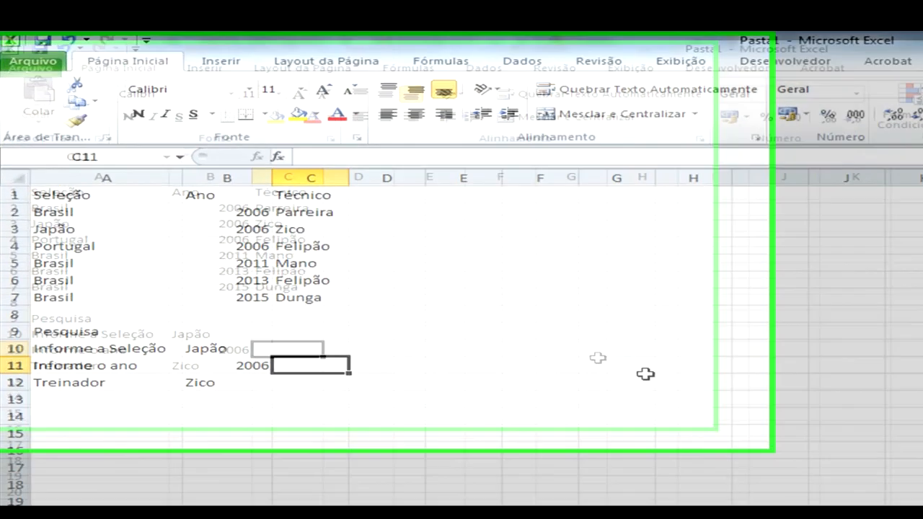
{"action": "key", "text": "Left"}
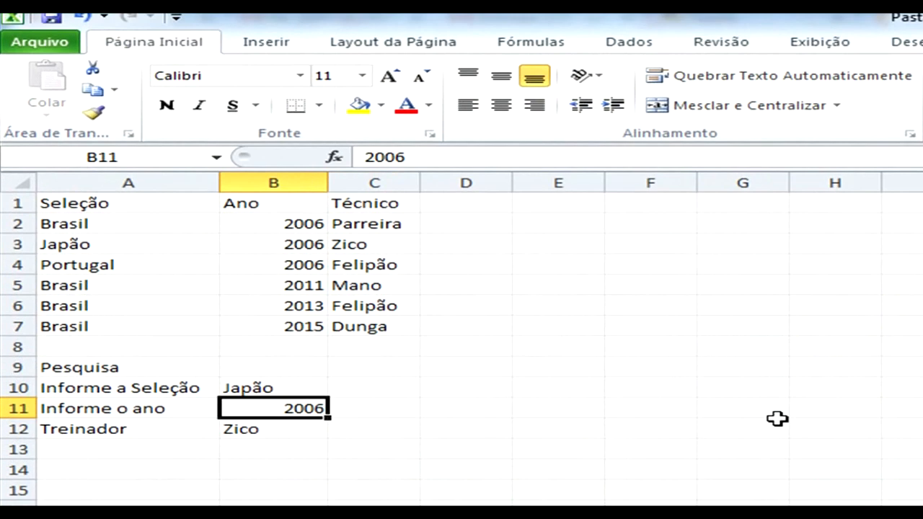
{"action": "key", "text": "Down"}
{"action": "key", "text": "Up"}
{"action": "key", "text": "Right"}
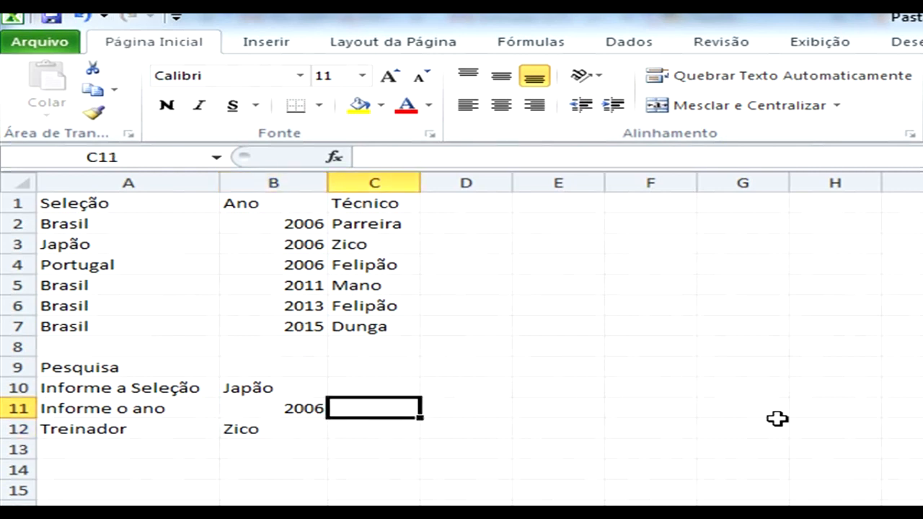